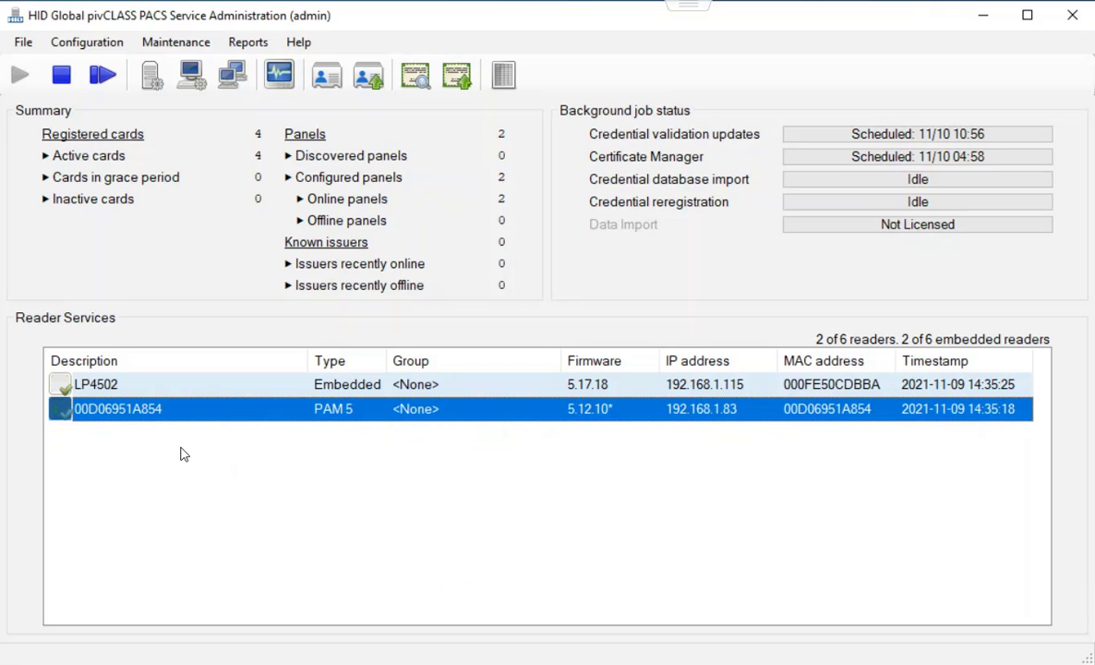
Check the installed version in the application's About information and close it
{"action": "mouse_move", "coordinate": [175, 418]}
{"action": "left_click", "coordinate": [303, 46]}
{"action": "left_click", "coordinate": [319, 181]}
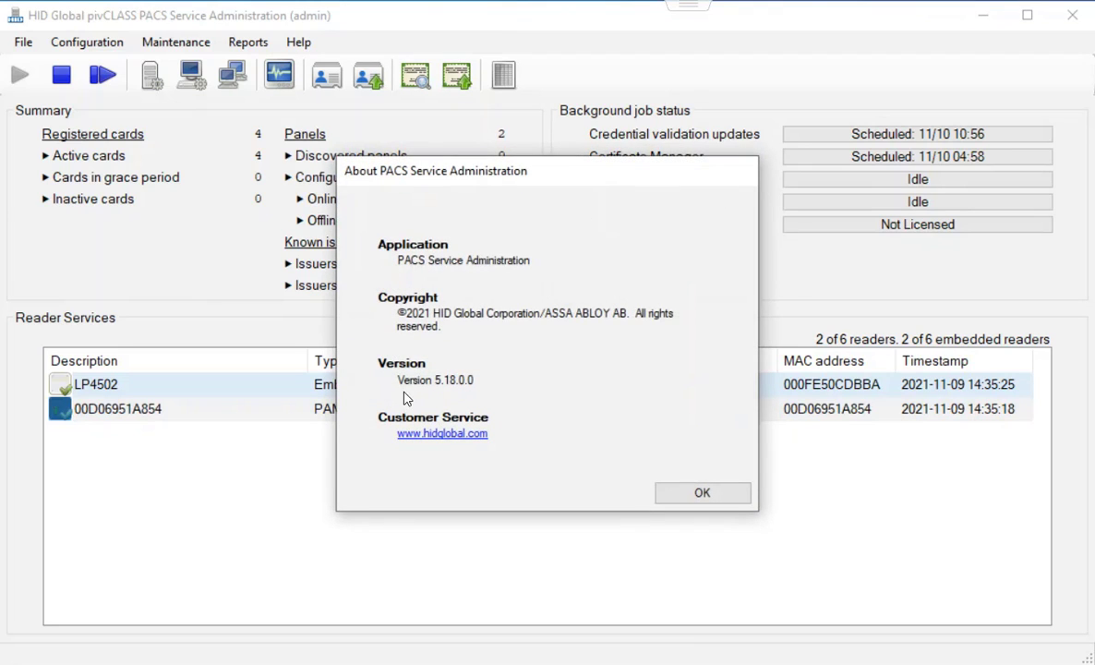
{"action": "left_click", "coordinate": [701, 496]}
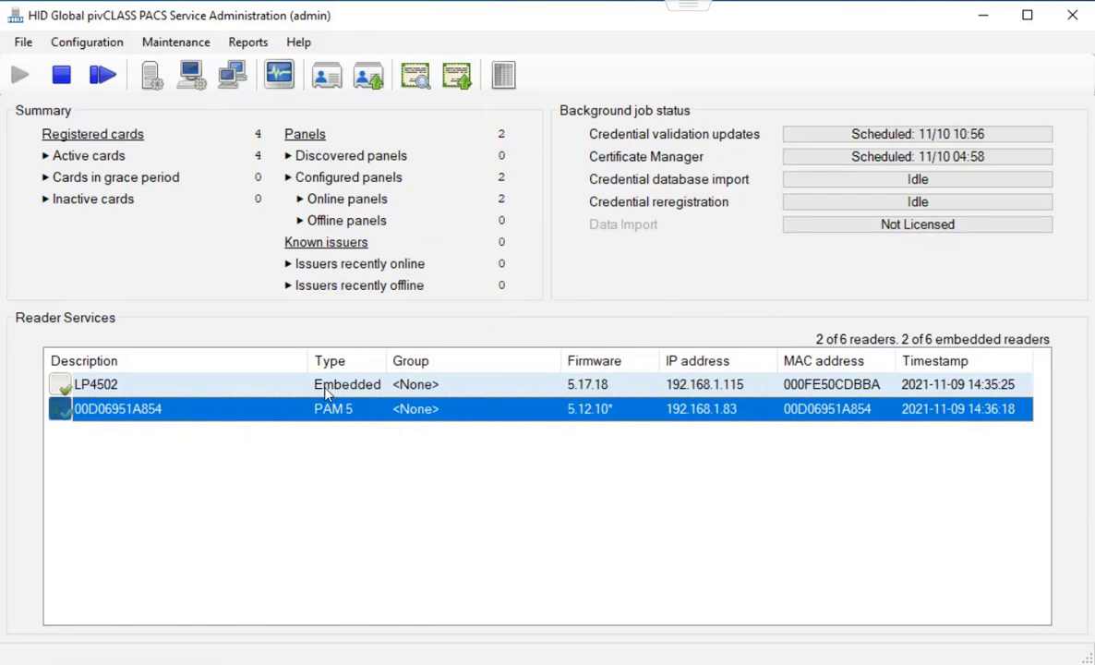
Enable the panel firmware update in the PAM 5 panel's settings and apply the change
{"action": "mouse_move", "coordinate": [104, 390]}
{"action": "right_click", "coordinate": [340, 416]}
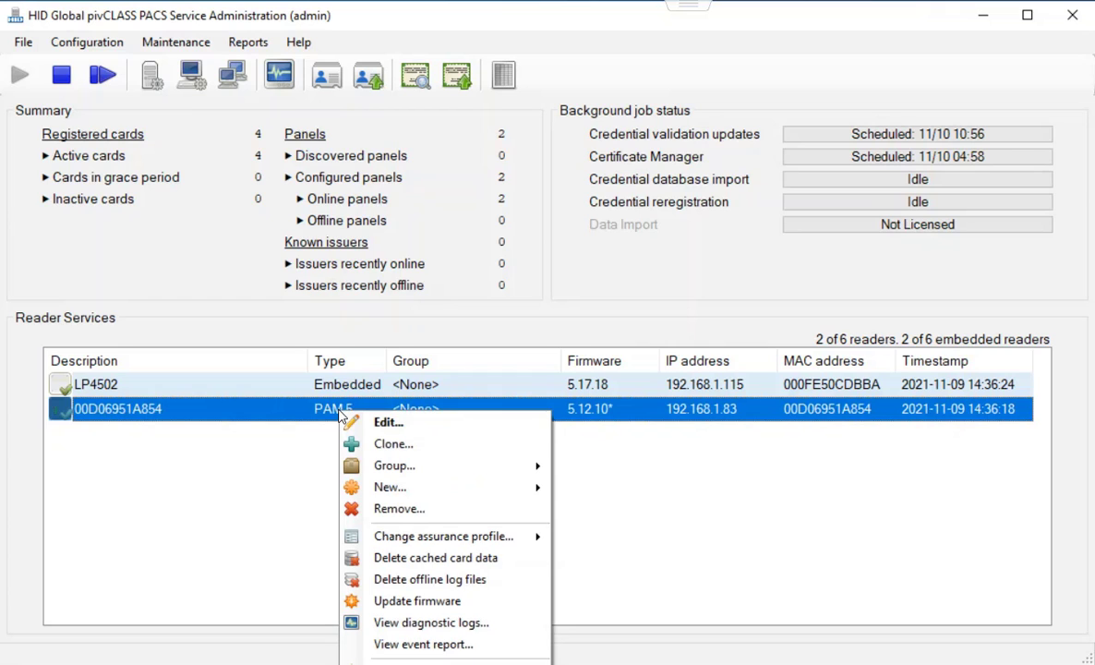
{"action": "left_click", "coordinate": [384, 426]}
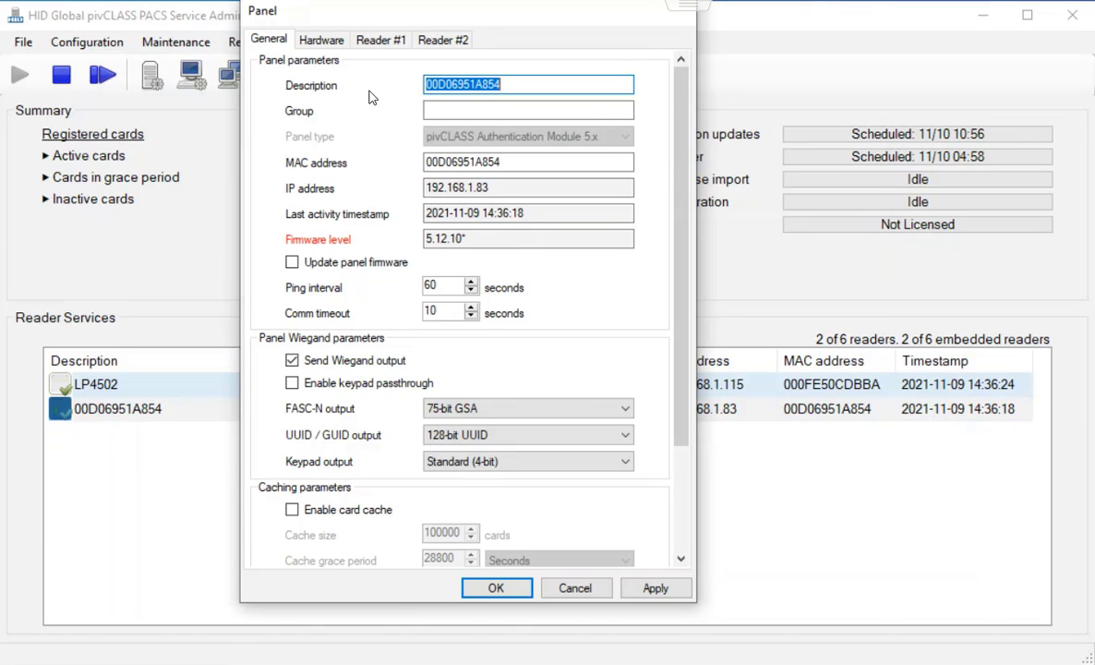
{"action": "mouse_move", "coordinate": [286, 237]}
{"action": "left_click", "coordinate": [291, 263]}
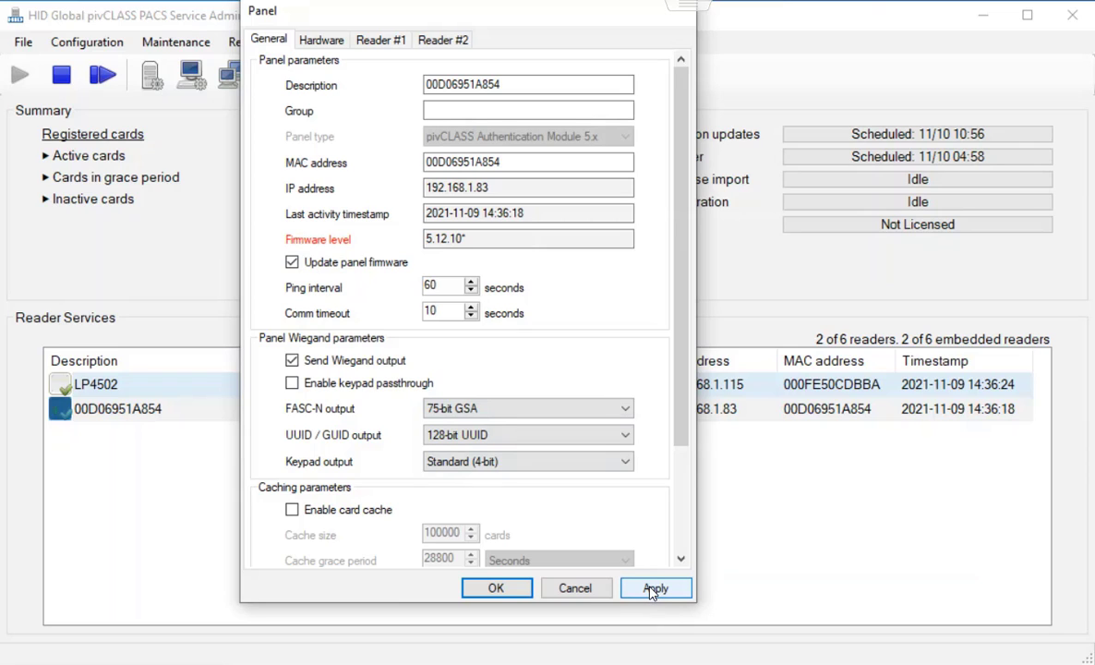
{"action": "left_click", "coordinate": [653, 591]}
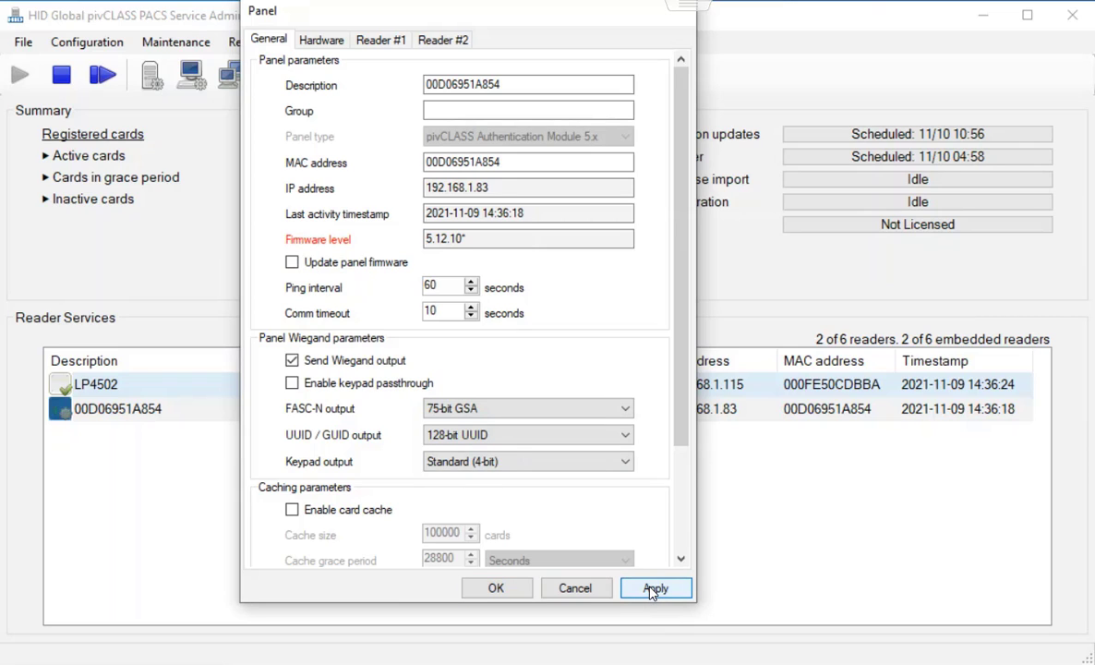
{"action": "left_click", "coordinate": [499, 588]}
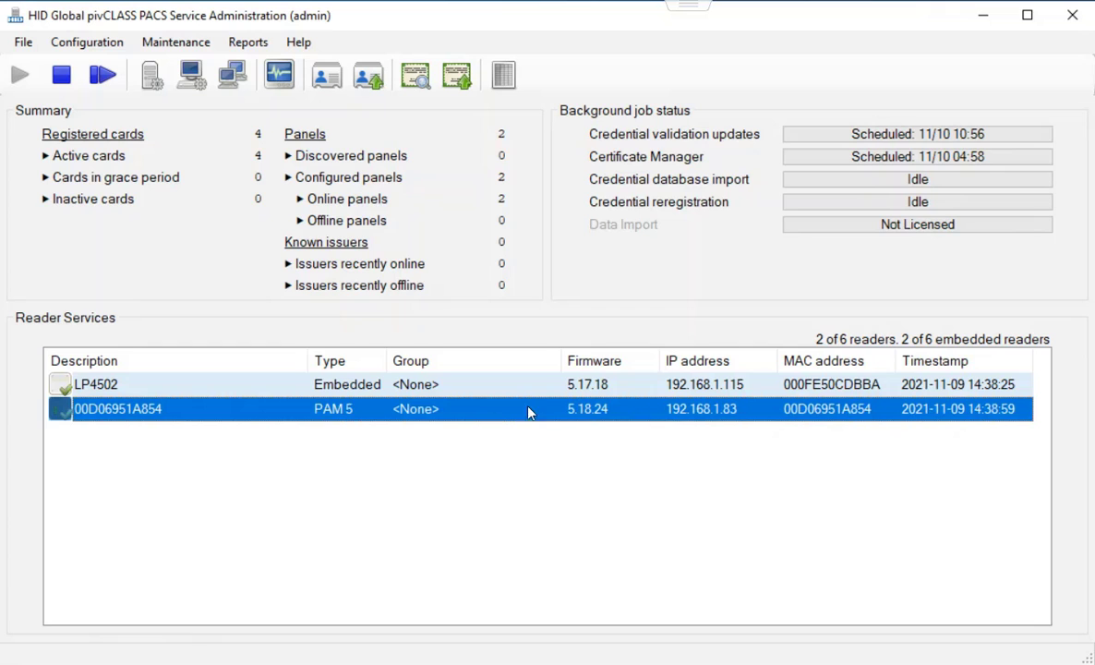
Check the firmware level in the PAM 5 panel's settings, close them unchanged, and view the LP4502 panel's details
{"action": "right_click", "coordinate": [351, 412]}
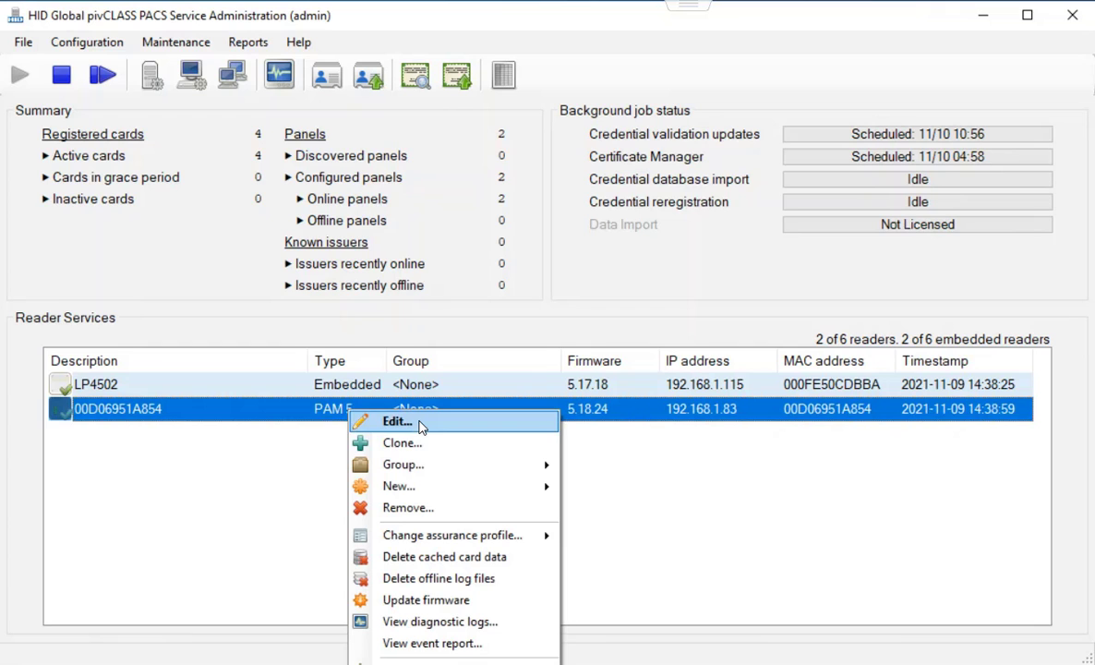
{"action": "left_click", "coordinate": [398, 422]}
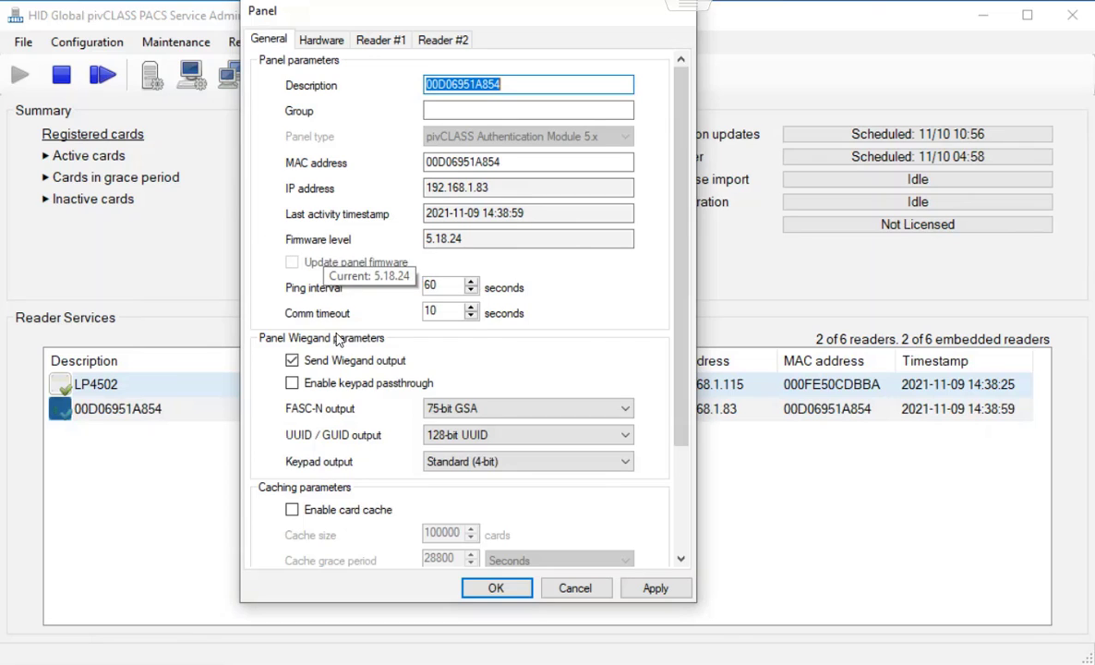
{"action": "left_click", "coordinate": [557, 588]}
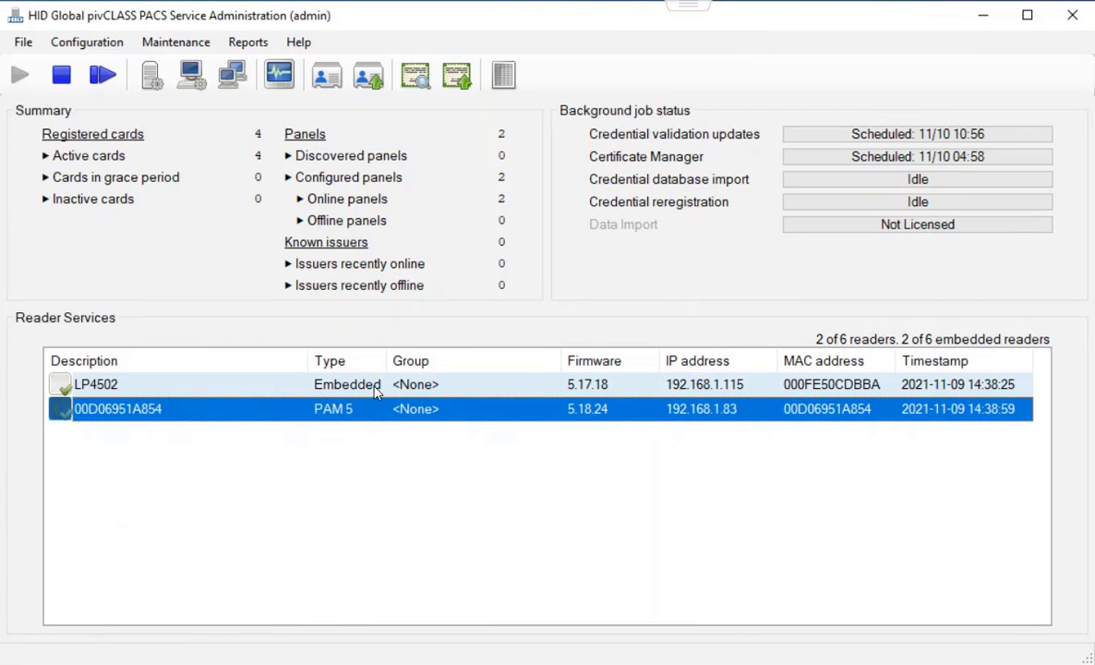
{"action": "mouse_move", "coordinate": [87, 390]}
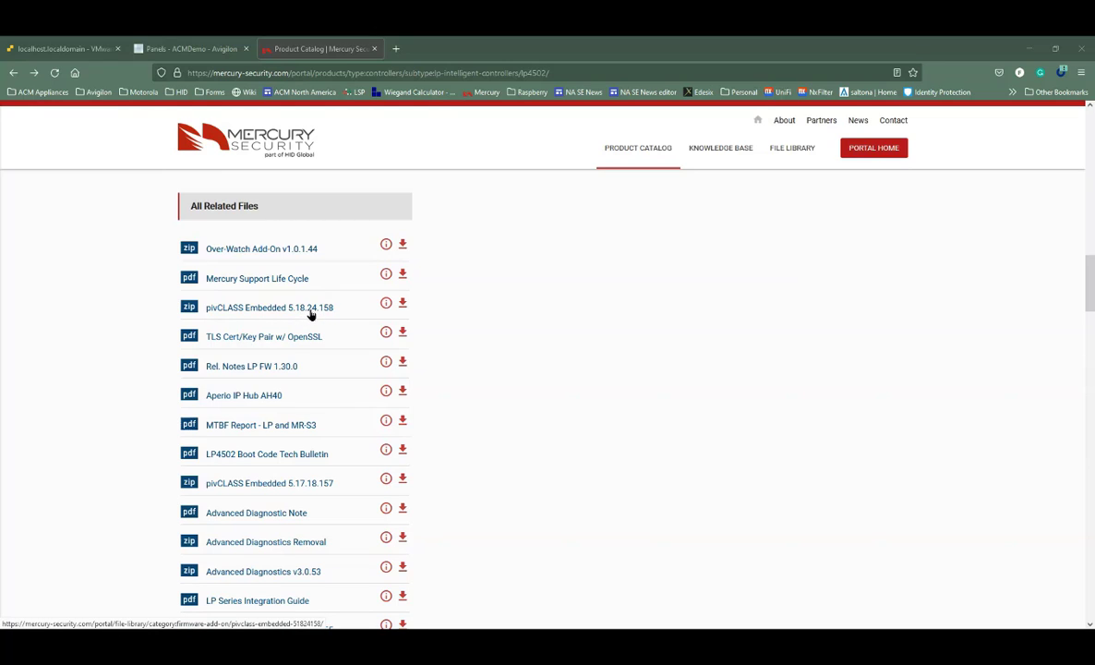
In the browser, download the pivCLASS Embedded 5.18.24.158 package from the Mercury Security LP4502 page and save it to Downloads
{"action": "left_click", "coordinate": [402, 305]}
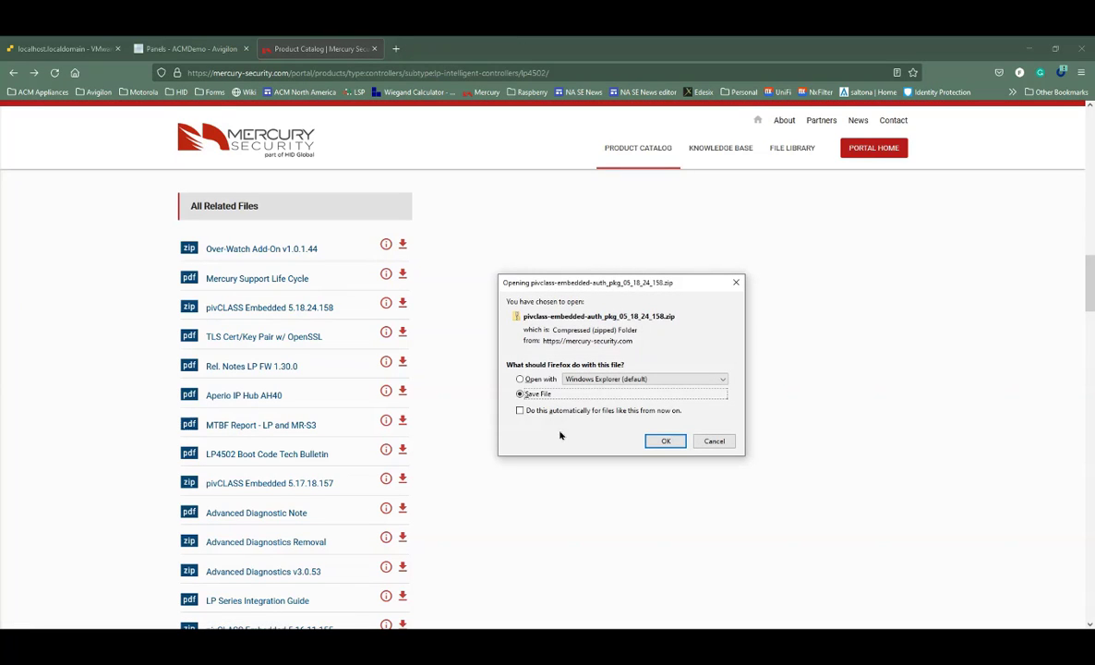
{"action": "left_click", "coordinate": [660, 442]}
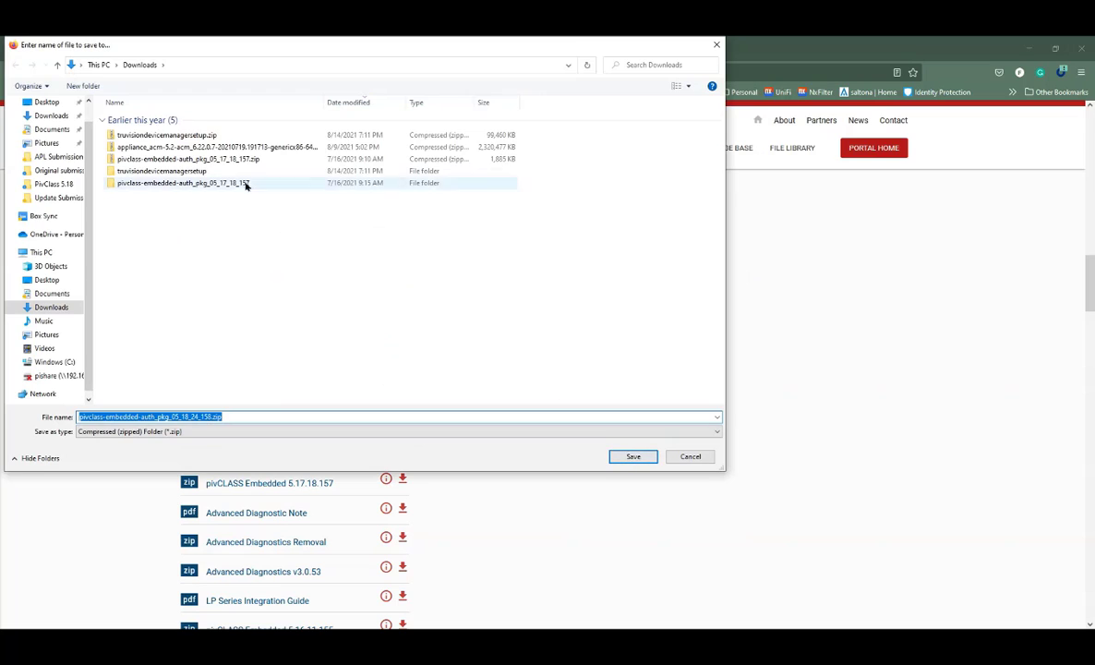
{"action": "left_click", "coordinate": [57, 115]}
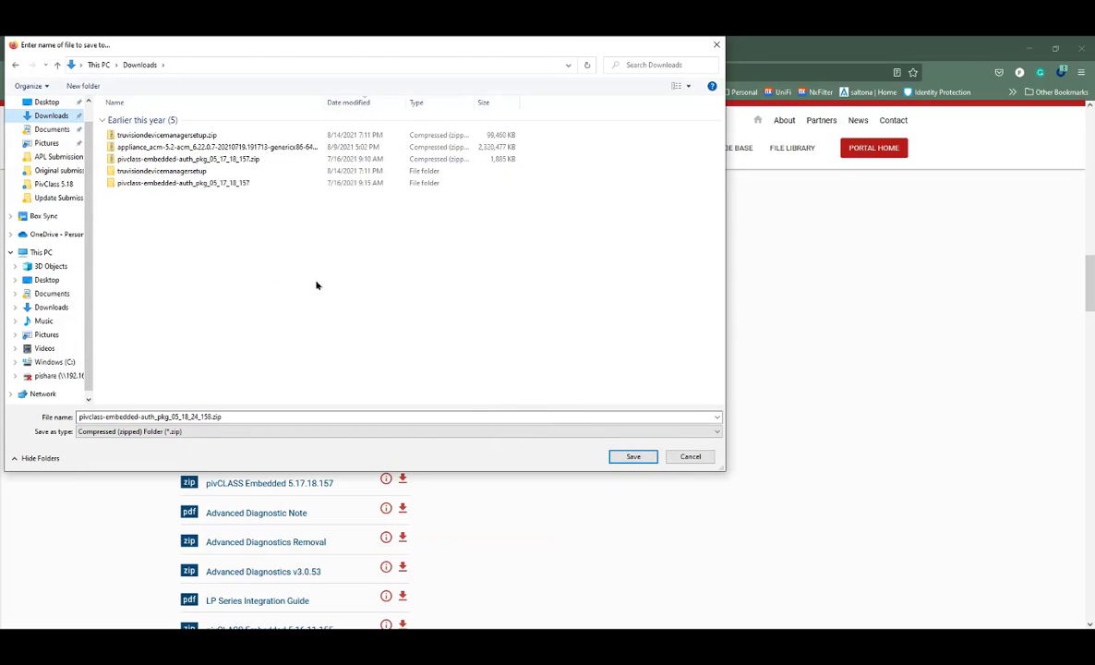
{"action": "left_click", "coordinate": [639, 456]}
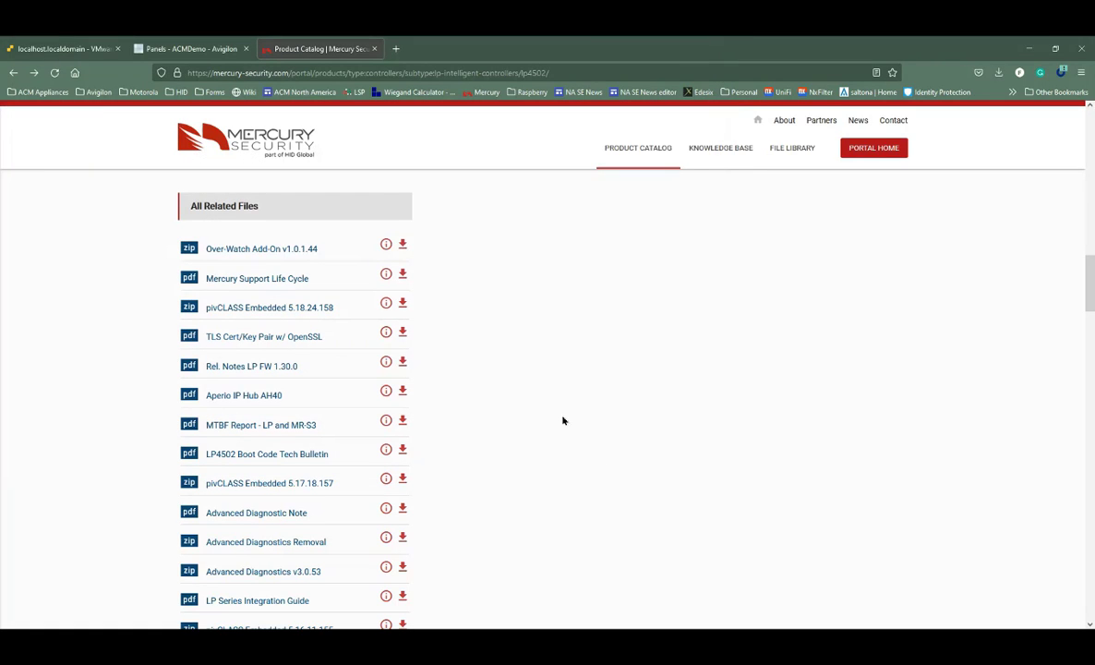
In Avigilon Access Control Manager, upload pivCLASS-Embedded_05_18_24_#158.crc as new firmware for the LP4502 PIV Board with Embedded ON panel
{"action": "left_click", "coordinate": [178, 46]}
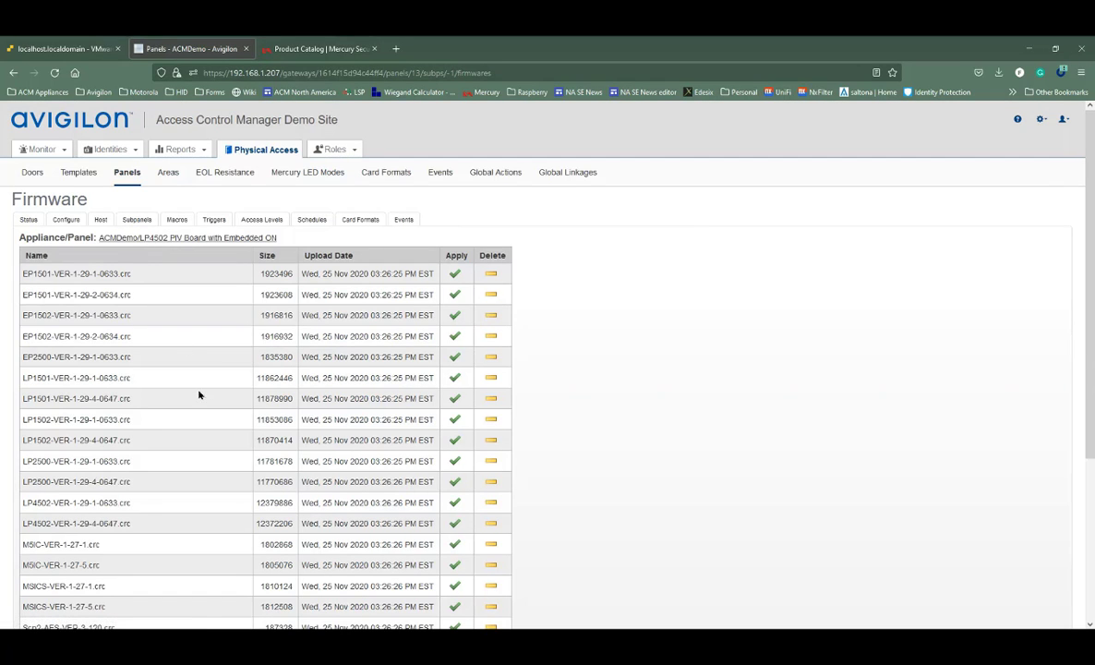
{"action": "scroll", "coordinate": [198, 395], "scroll_direction": "down", "scroll_amount": 3}
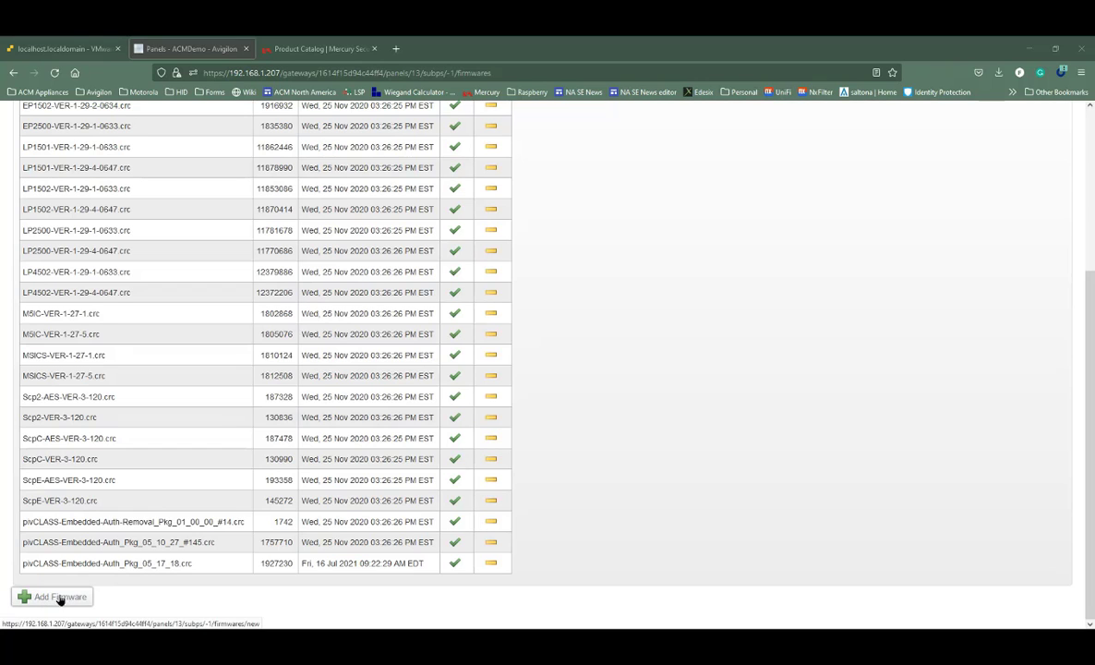
{"action": "left_click", "coordinate": [59, 597]}
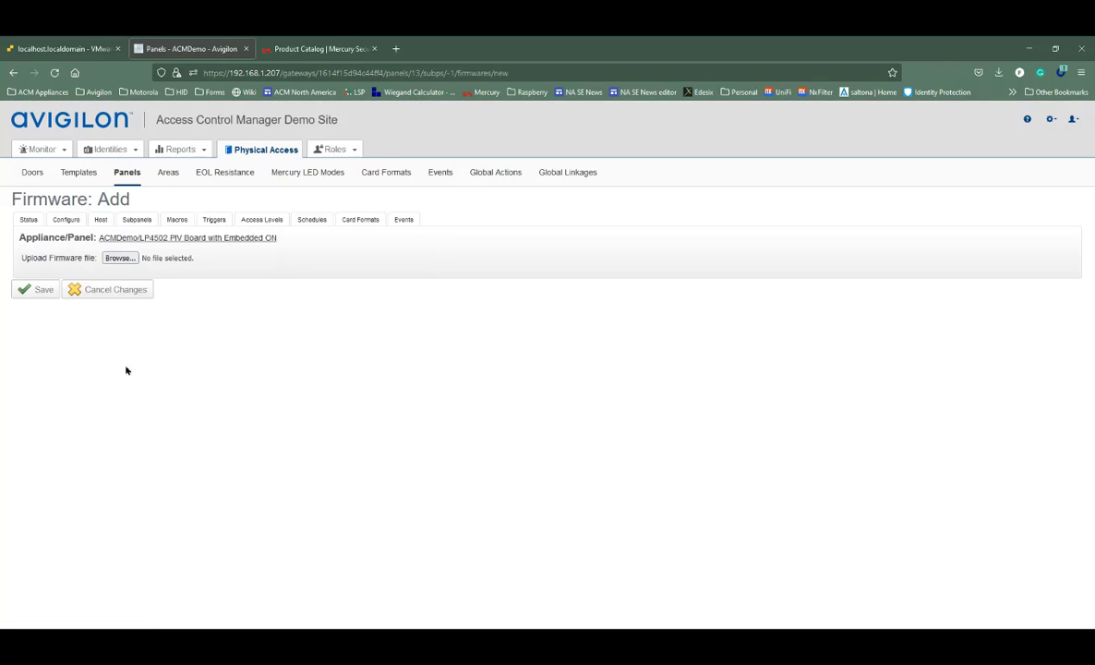
{"action": "left_click", "coordinate": [118, 257]}
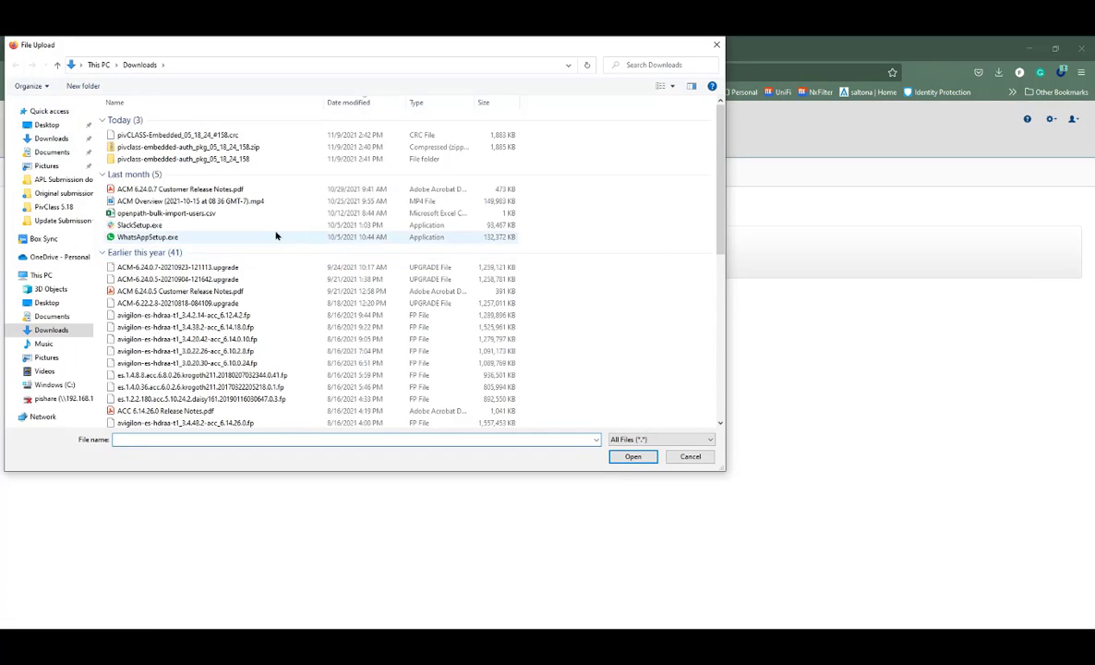
{"action": "left_click", "coordinate": [170, 138]}
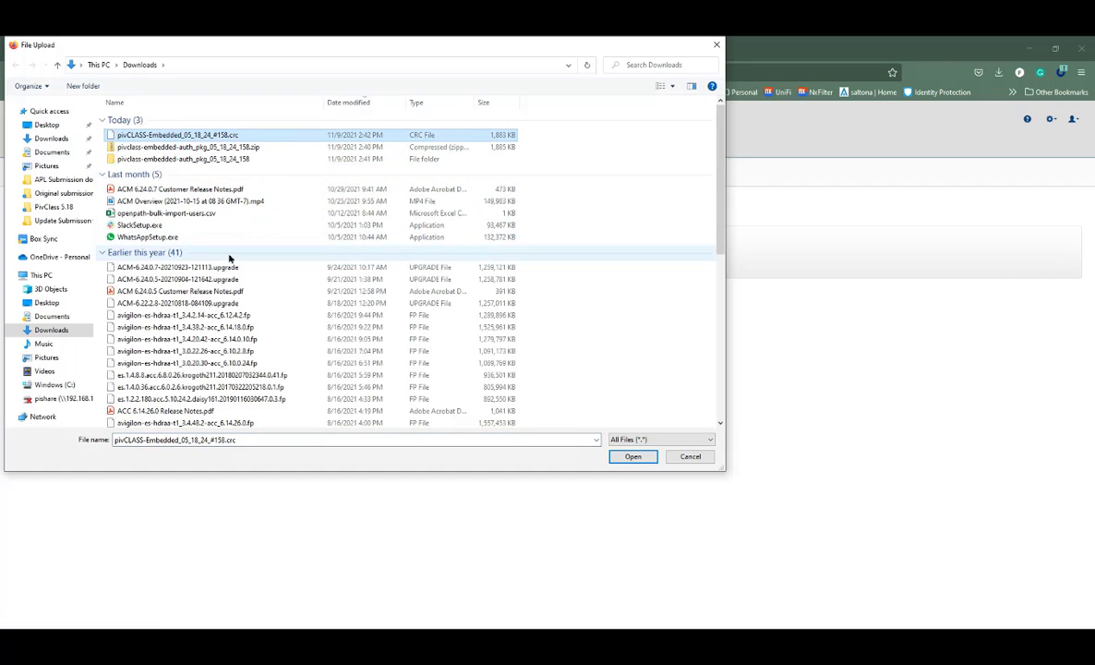
{"action": "left_click", "coordinate": [633, 457]}
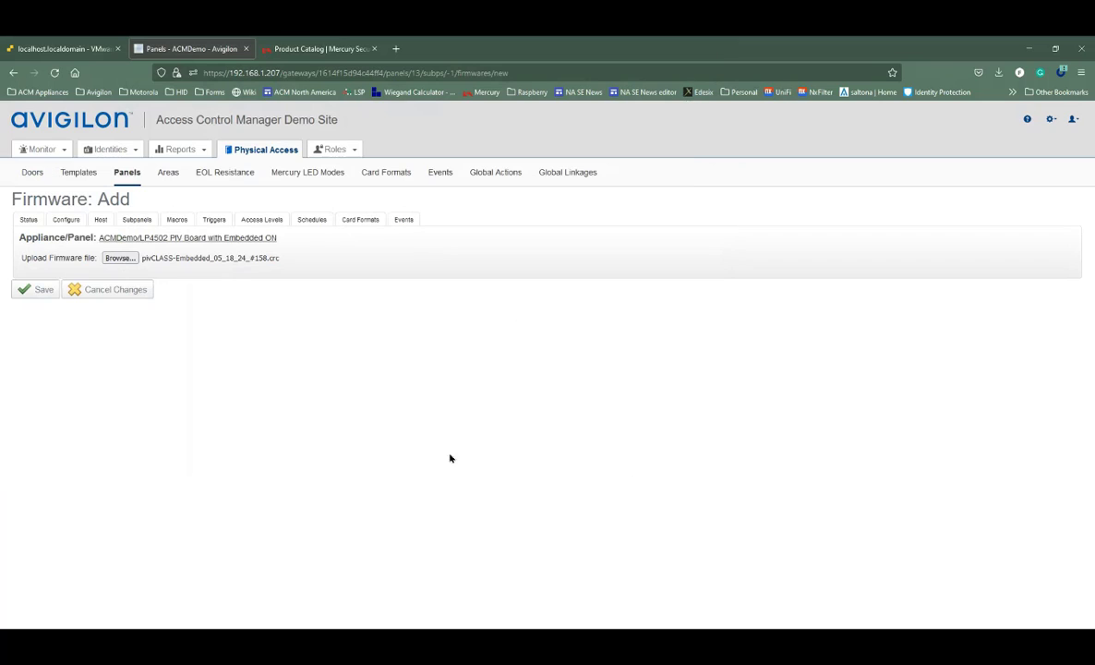
{"action": "left_click", "coordinate": [37, 290]}
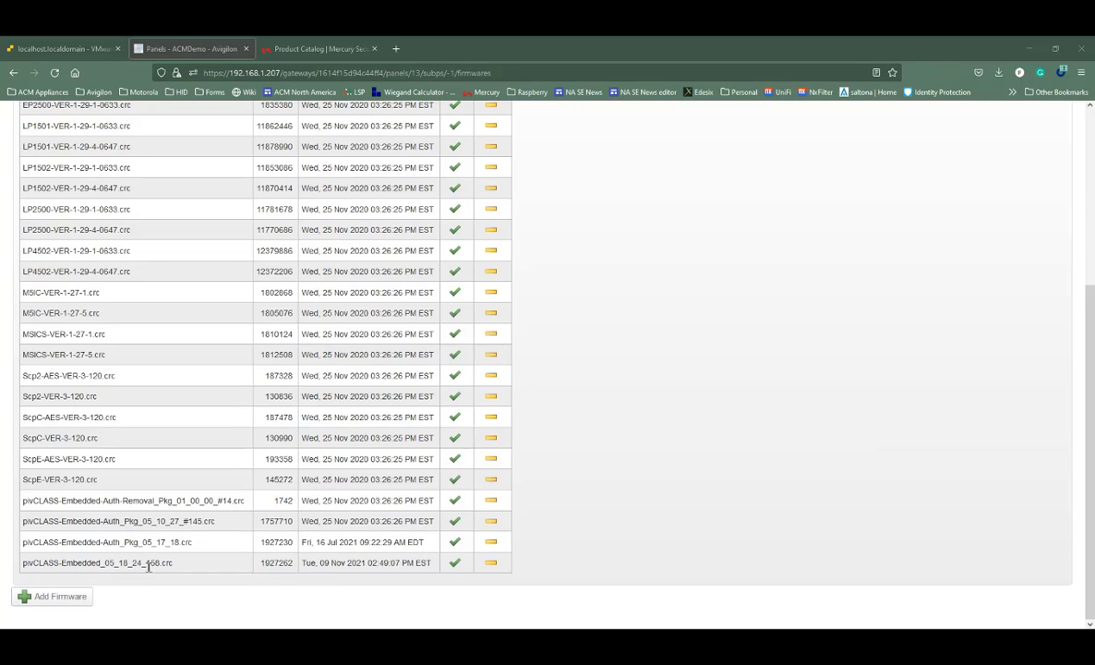
Apply the firmware pivCLASS-Embedded_05_18_24_158.crc to the LP4502 PIV Board with Embedded ON panel from its status page
{"action": "scroll", "coordinate": [152, 569], "scroll_direction": "up", "scroll_amount": 5}
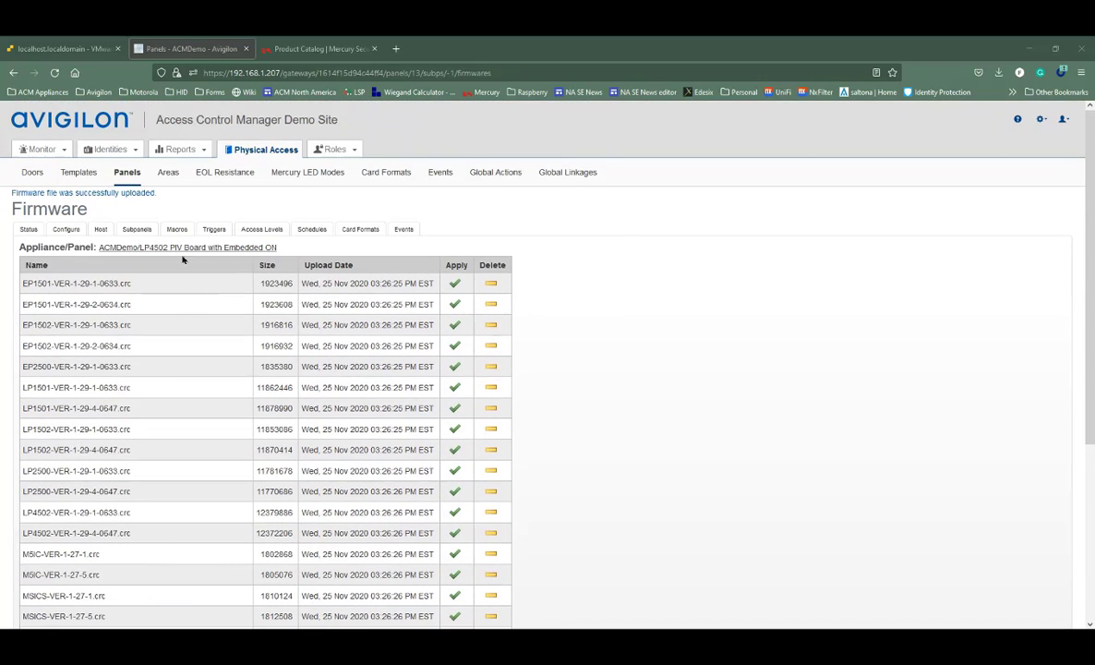
{"action": "left_click", "coordinate": [126, 174]}
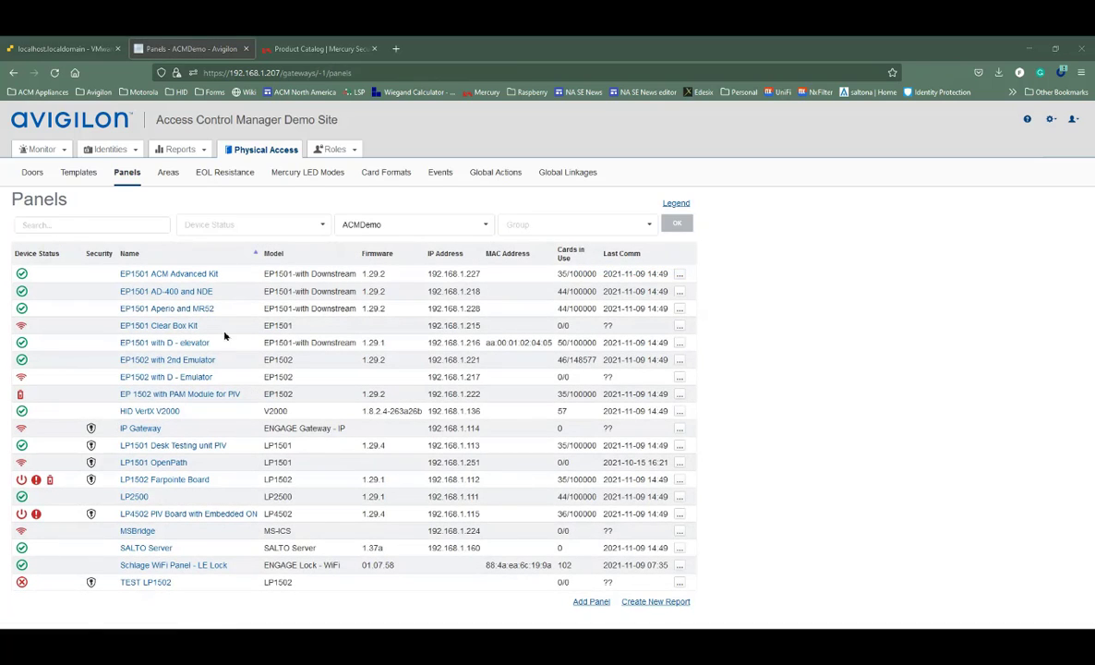
{"action": "left_click", "coordinate": [143, 518]}
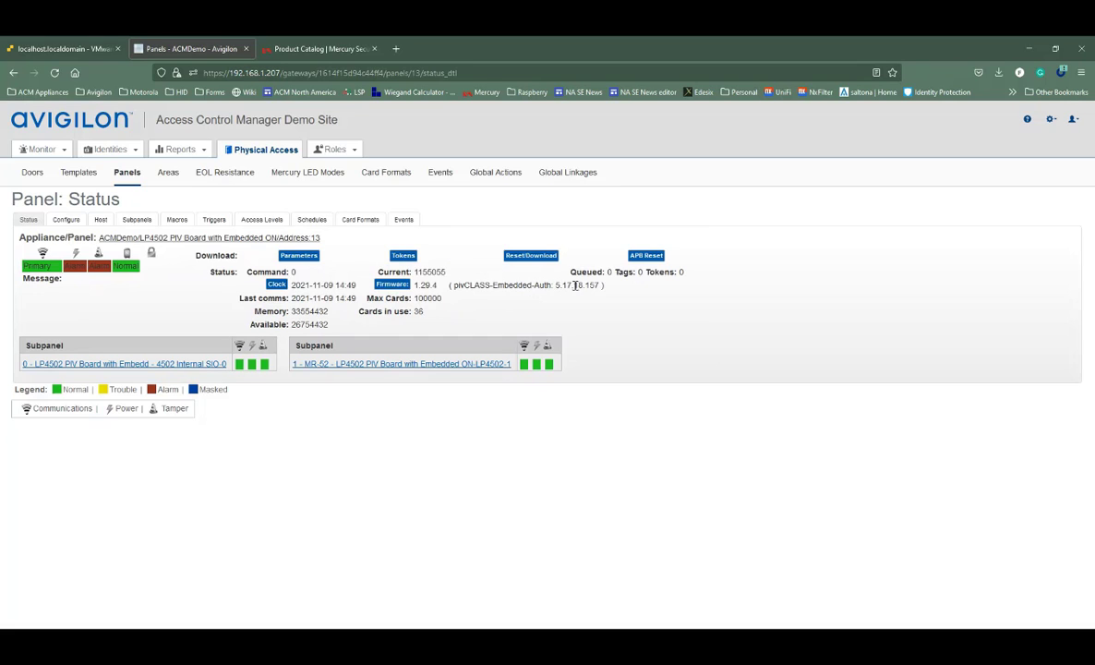
{"action": "left_click", "coordinate": [392, 286]}
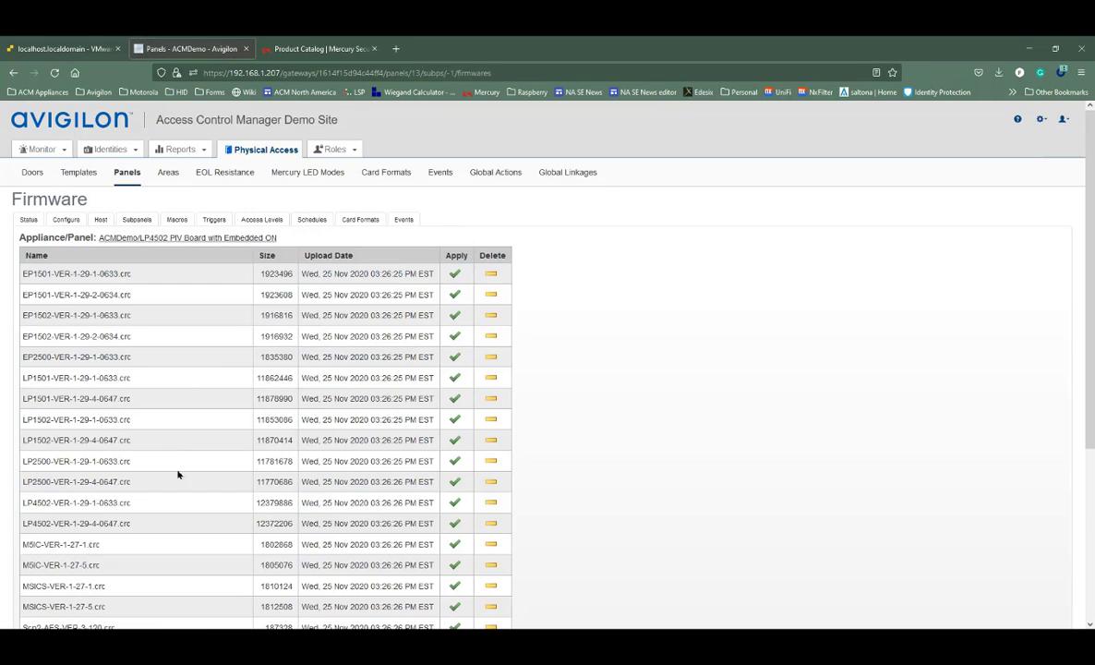
{"action": "scroll", "coordinate": [178, 475], "scroll_direction": "down", "scroll_amount": 5}
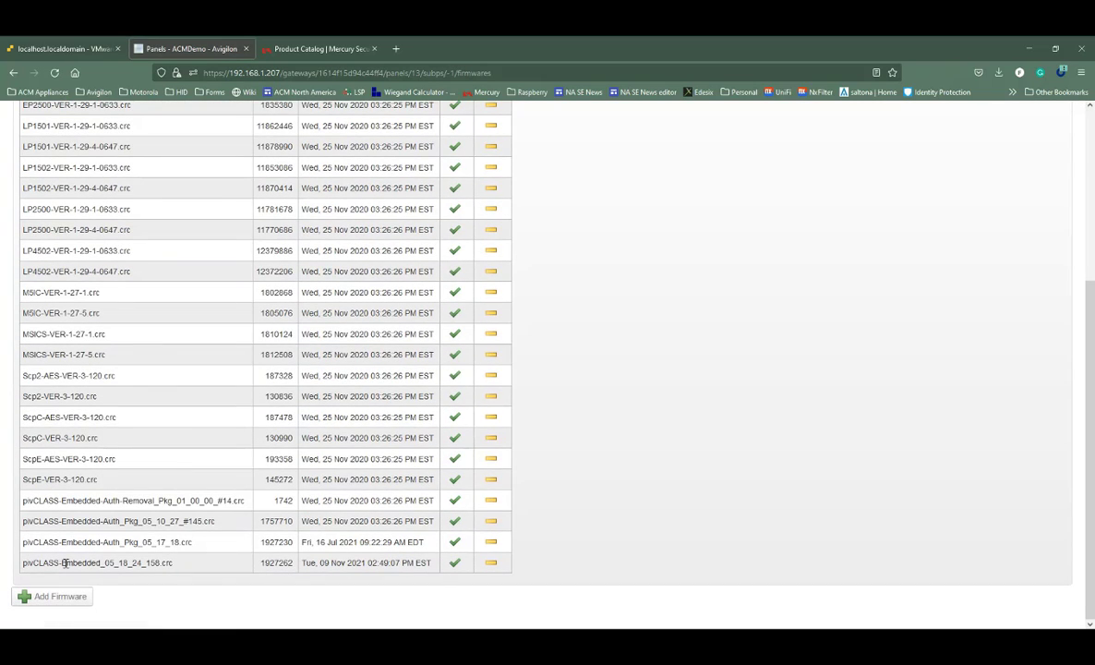
{"action": "left_click", "coordinate": [454, 562]}
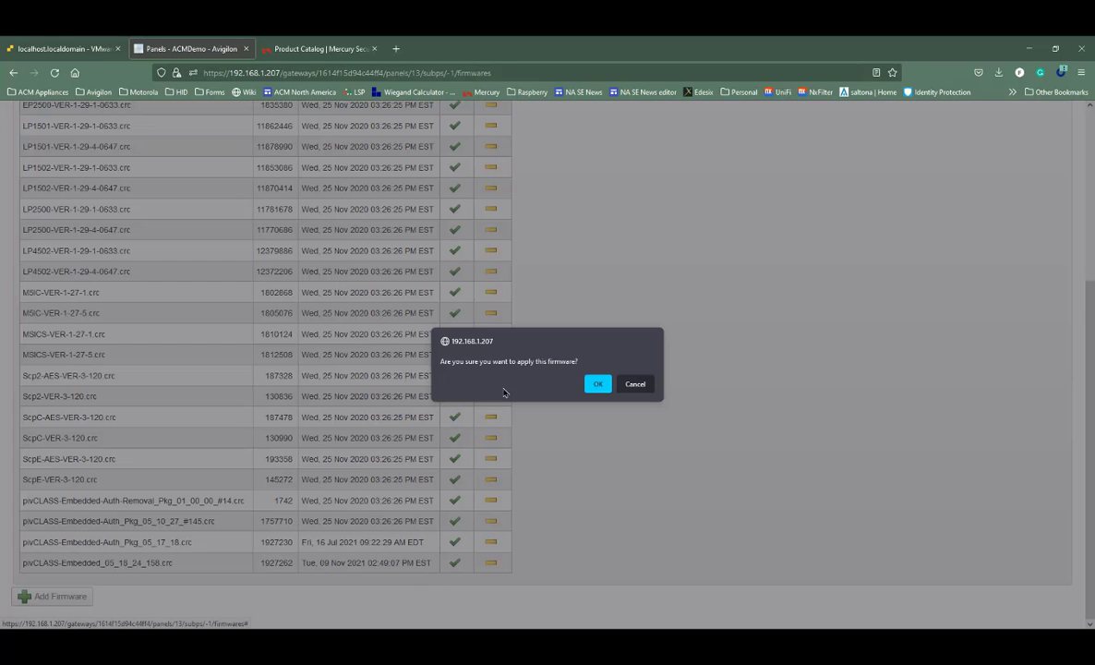
{"action": "left_click", "coordinate": [597, 383]}
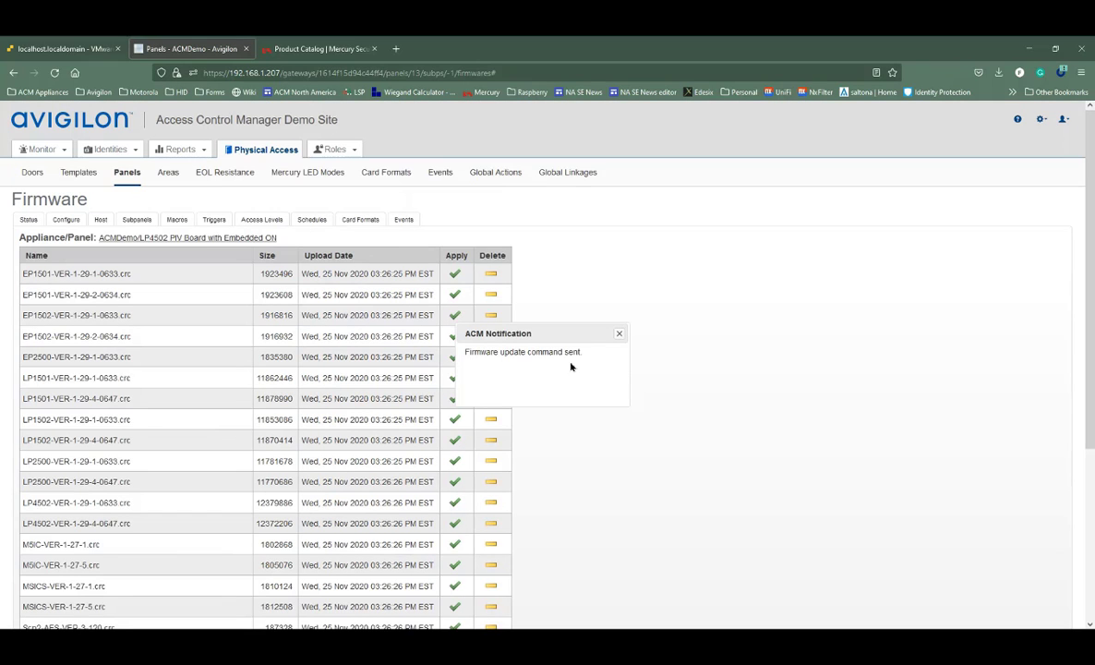
Check the LP4502 panel's status, then switch to PACS Service Administration and view its firmware version details
{"action": "scroll", "coordinate": [128, 287], "scroll_direction": "down", "scroll_amount": 3}
{"action": "scroll", "coordinate": [163, 431], "scroll_direction": "up", "scroll_amount": 3}
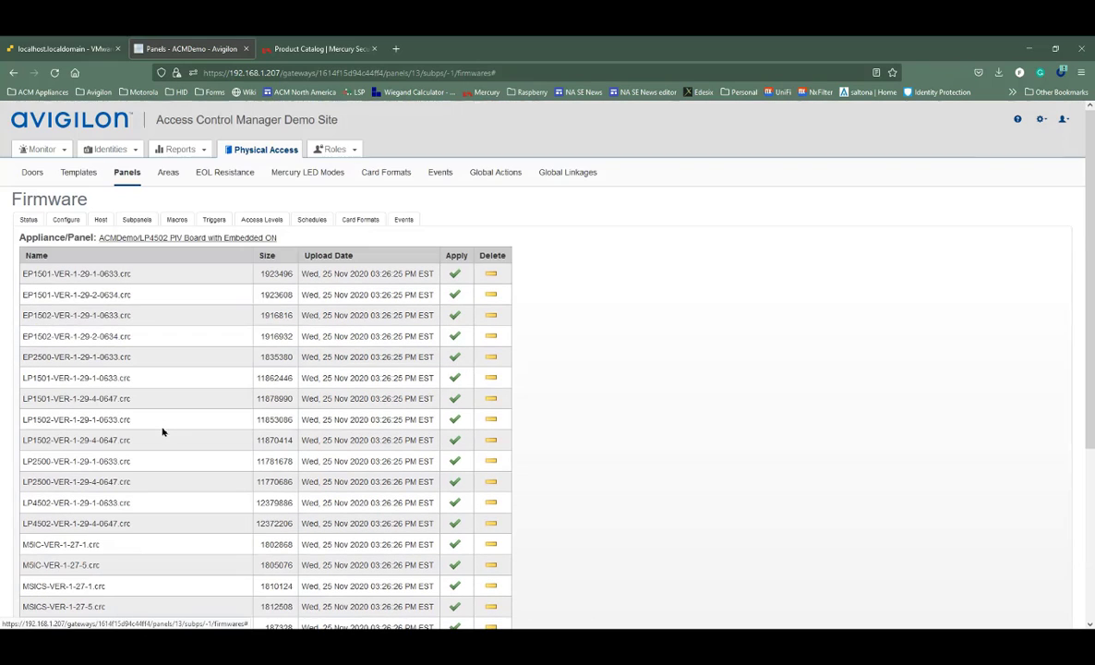
{"action": "left_click", "coordinate": [28, 219]}
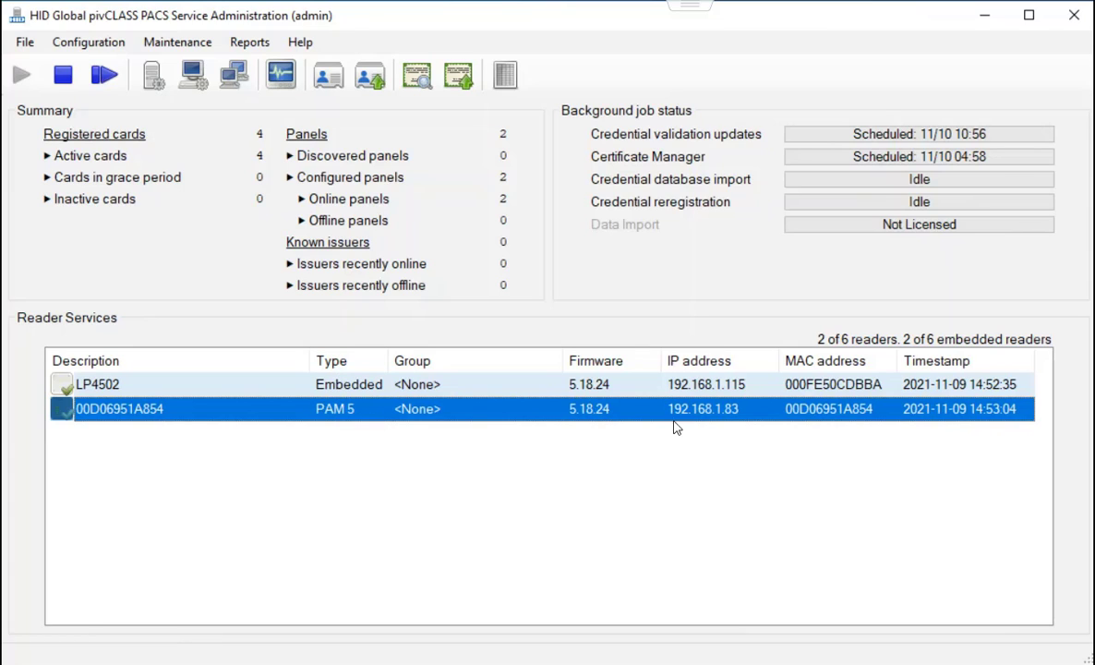
{"action": "mouse_move", "coordinate": [72, 395]}
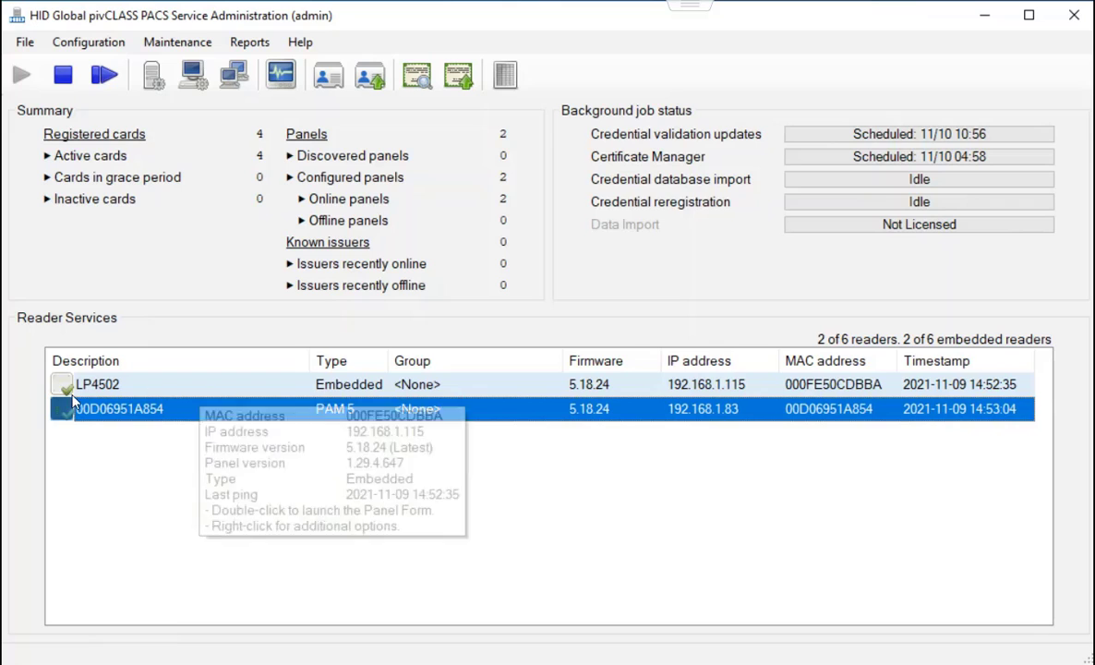